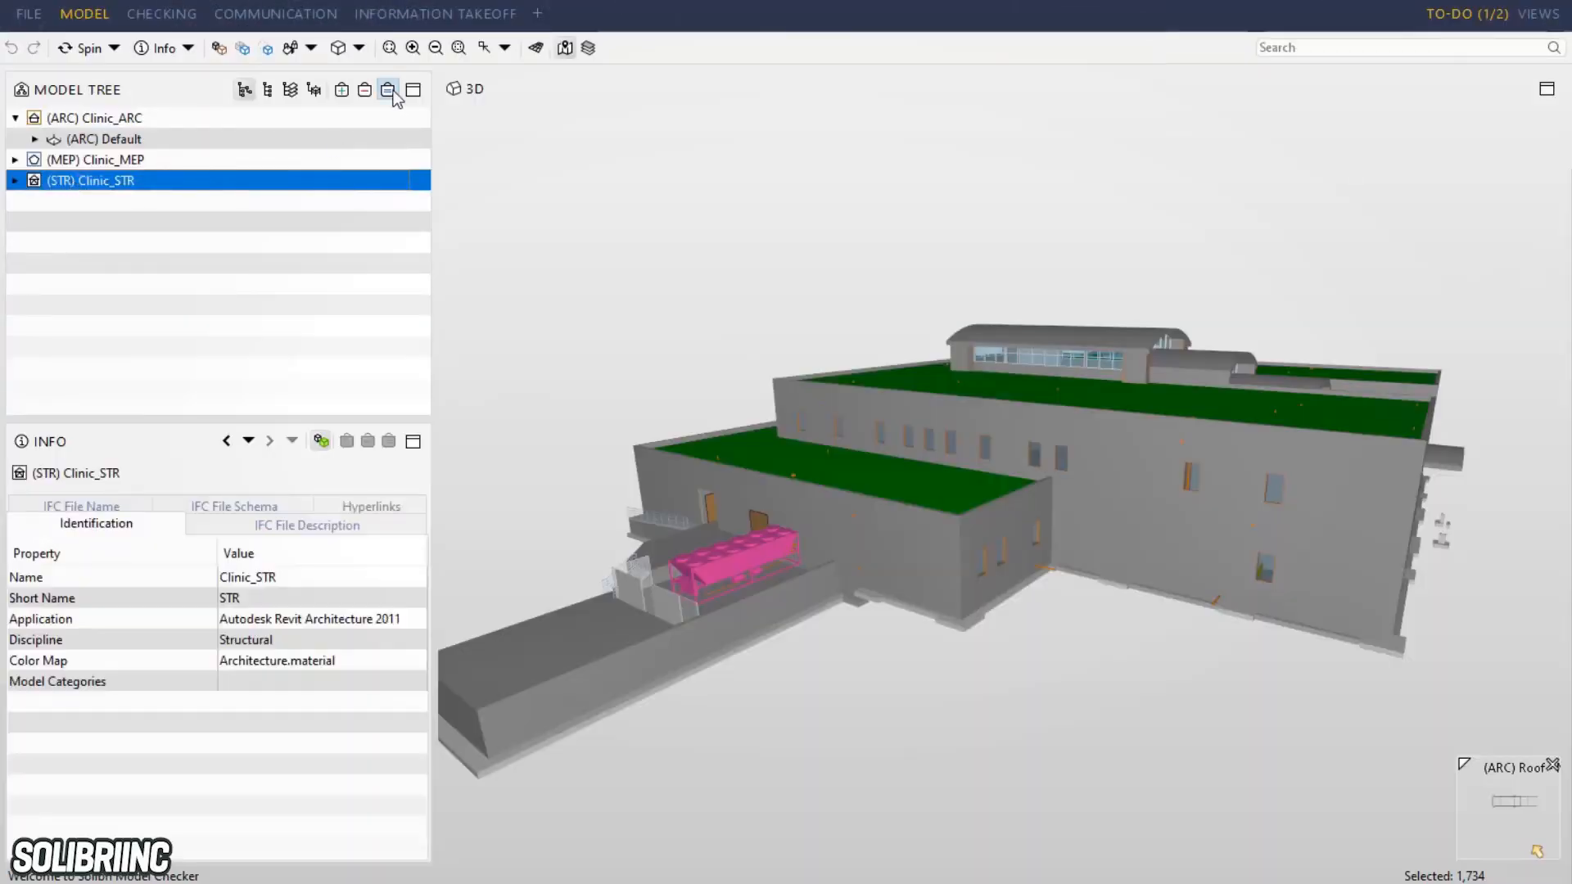
{"action": "left_click", "coordinate": [389, 89]}
{"action": "left_click", "coordinate": [130, 159]}
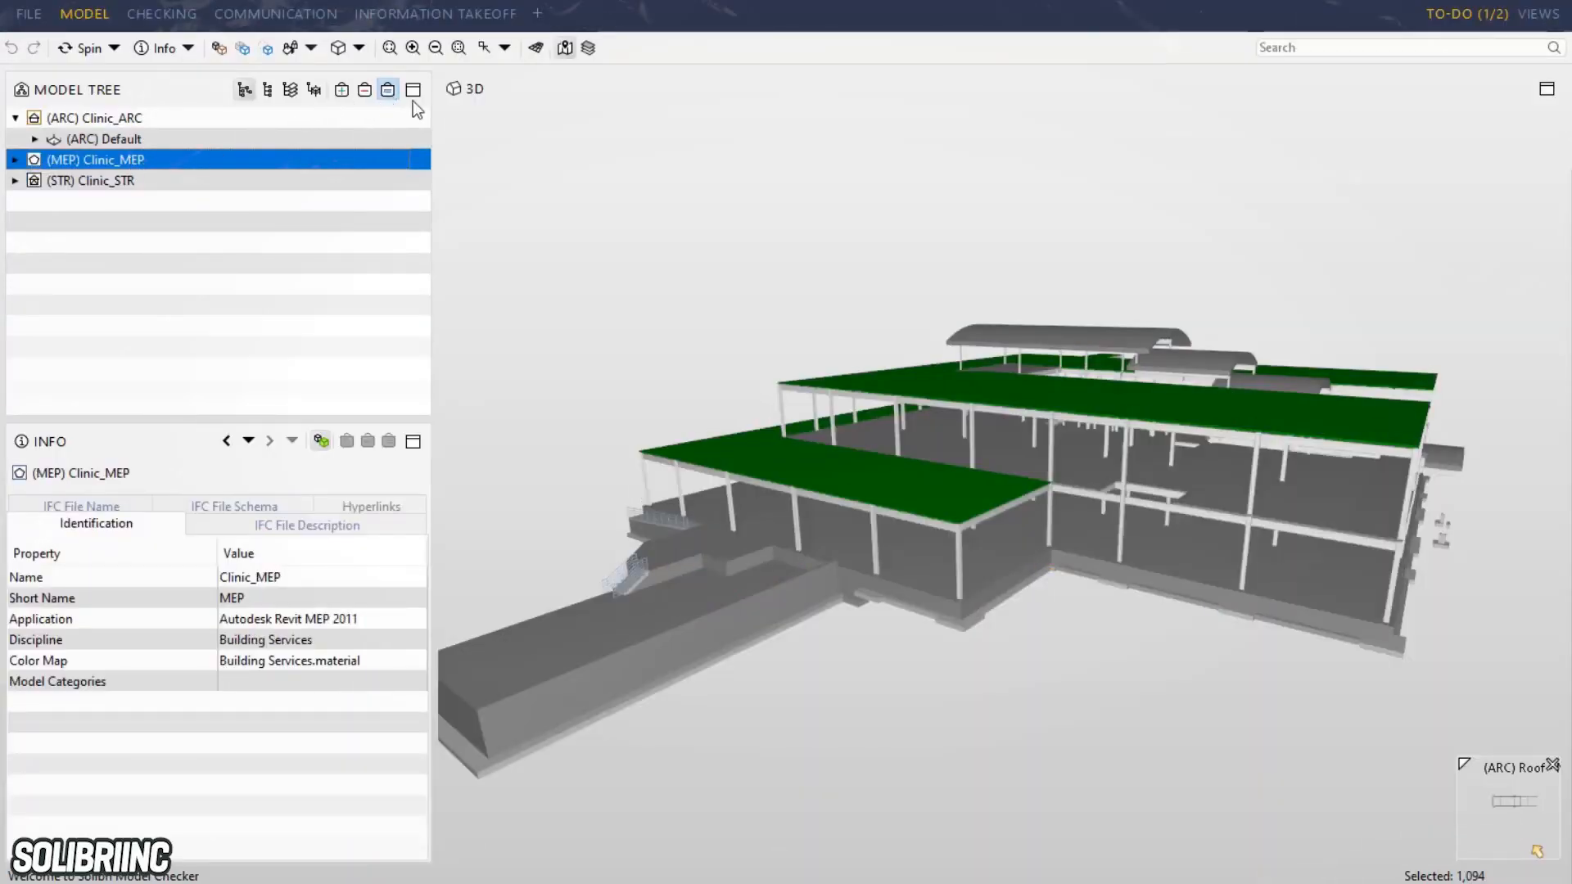
{"action": "left_click", "coordinate": [390, 90]}
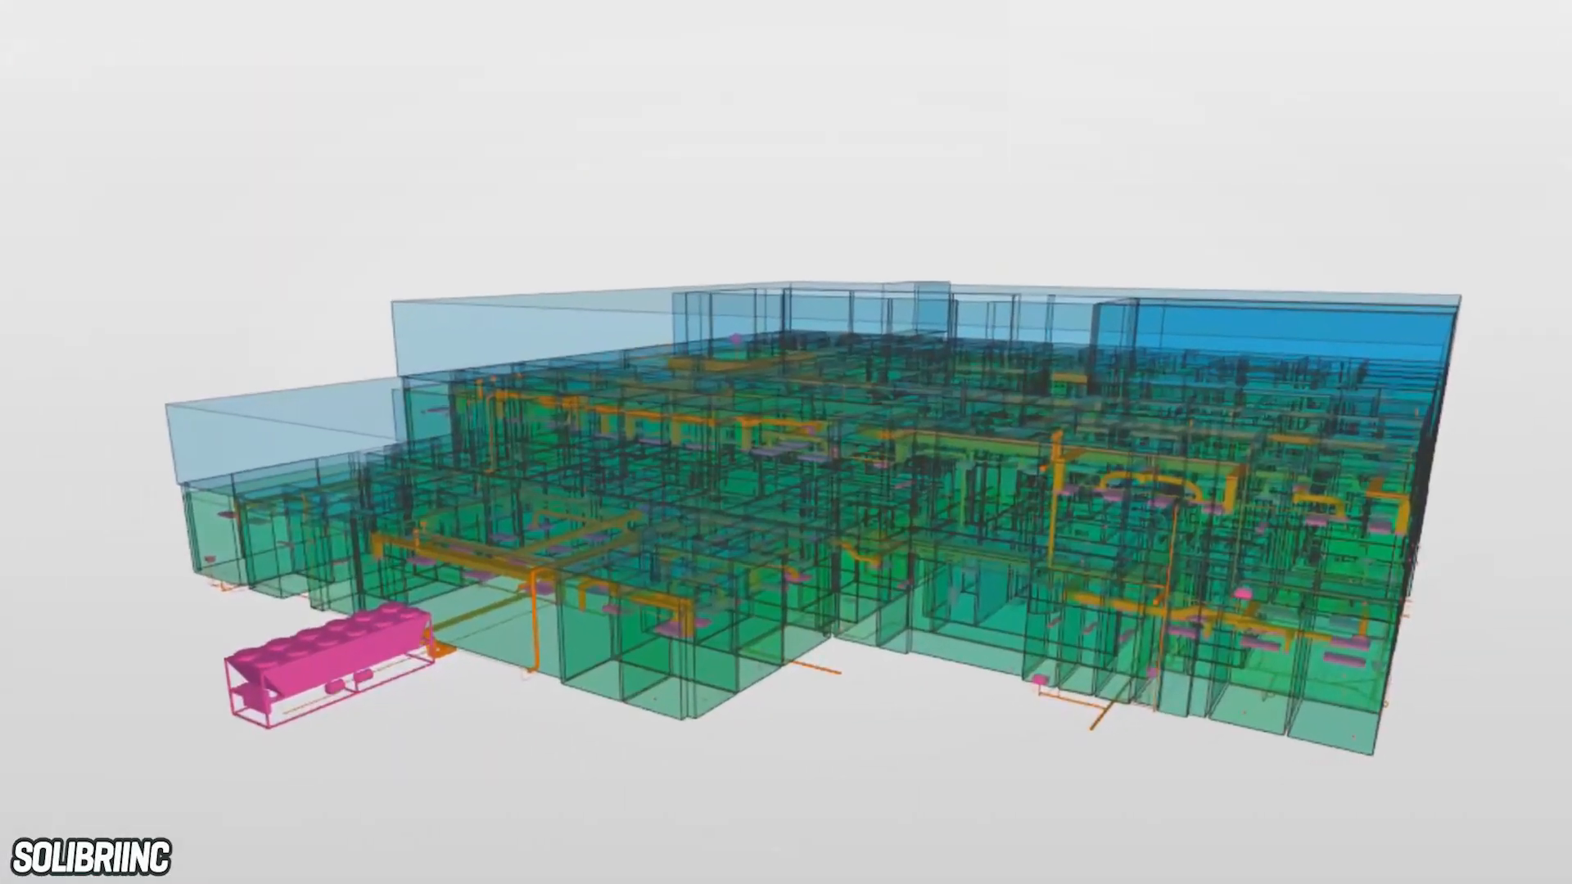